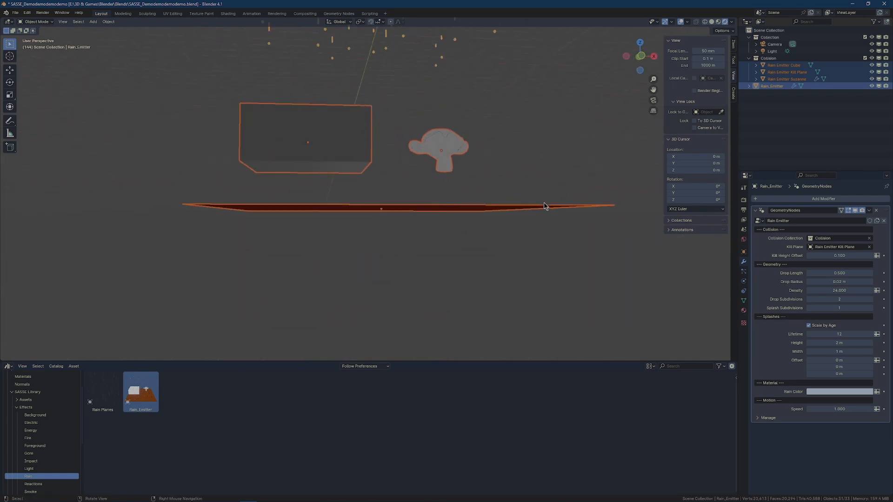
Select the rain emitter and inspect its drops above the cube, monkey head and kill plane from several angles
click(548, 148)
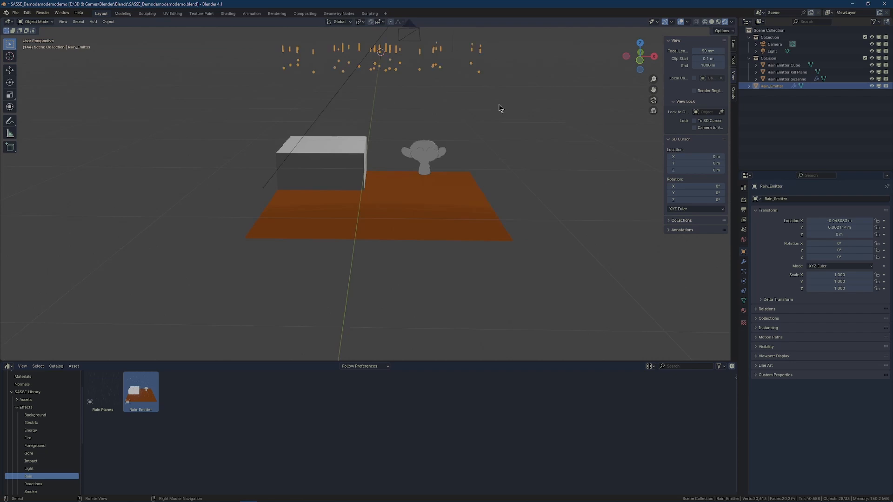
scroll(465, 111, down, 4)
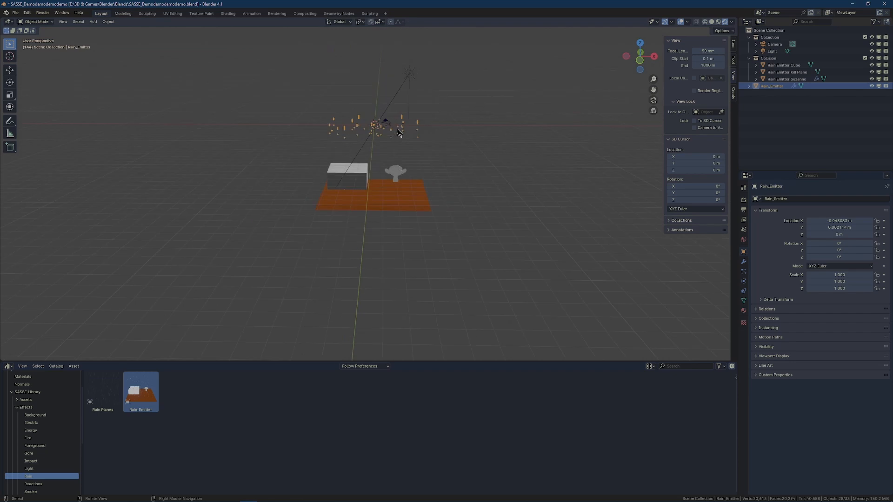
scroll(440, 124, up, 4)
shift+middle_drag(455, 119, 448, 227)
middle_drag(298, 226, 343, 205)
scroll(434, 230, up, 3)
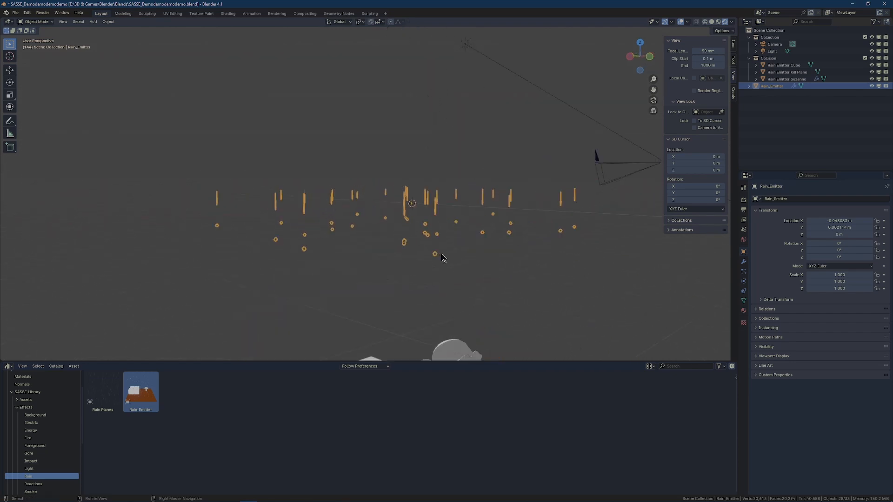
middle_drag(527, 222, 506, 241)
scroll(498, 253, down, 6)
shift+middle_drag(454, 323, 486, 207)
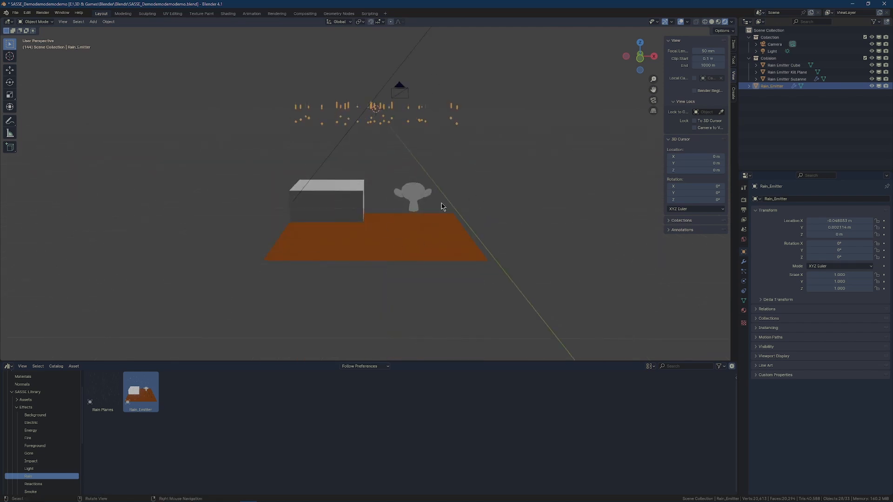
Go through the collision collection, selecting the rain emitter's cube, kill plane and Suzanne objects and the collection itself
click(784, 65)
click(786, 72)
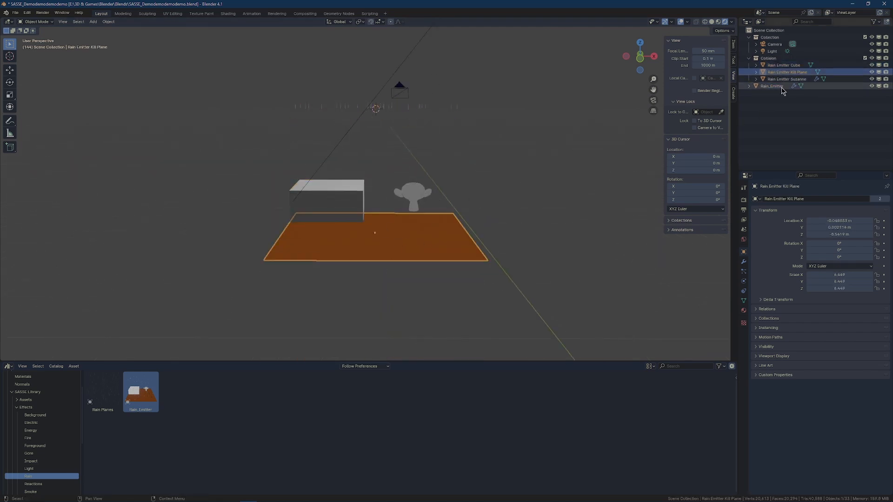
click(782, 80)
click(772, 66)
click(771, 59)
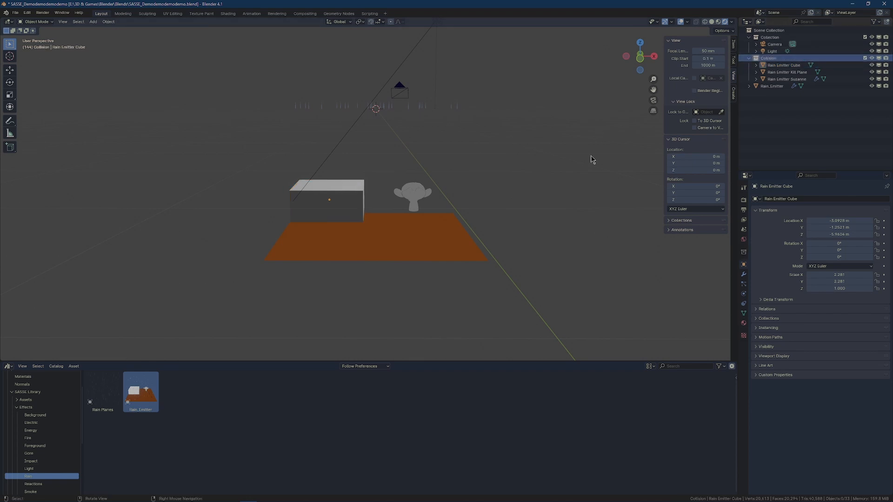
Play the rain animation and examine the splashes on the cube's upper face close up
scroll(560, 159, up, 3)
key(space)
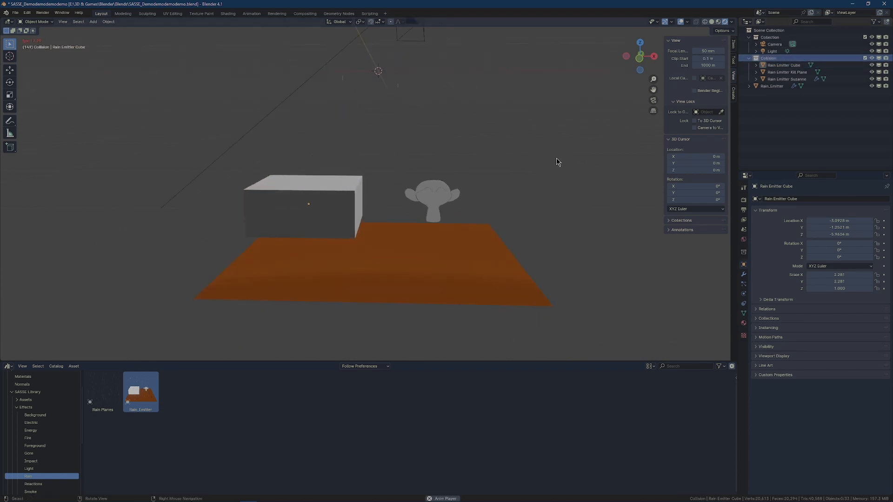
scroll(572, 185, up, 4)
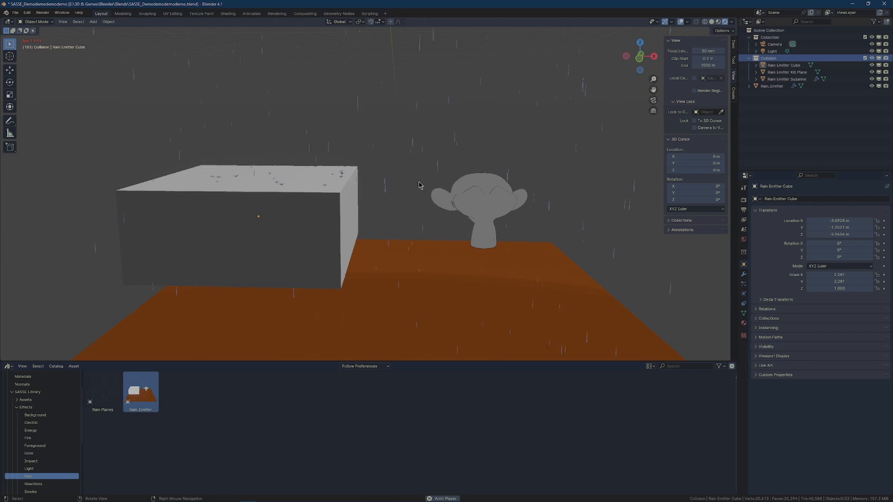
middle_drag(418, 185, 539, 195)
scroll(539, 196, up, 1)
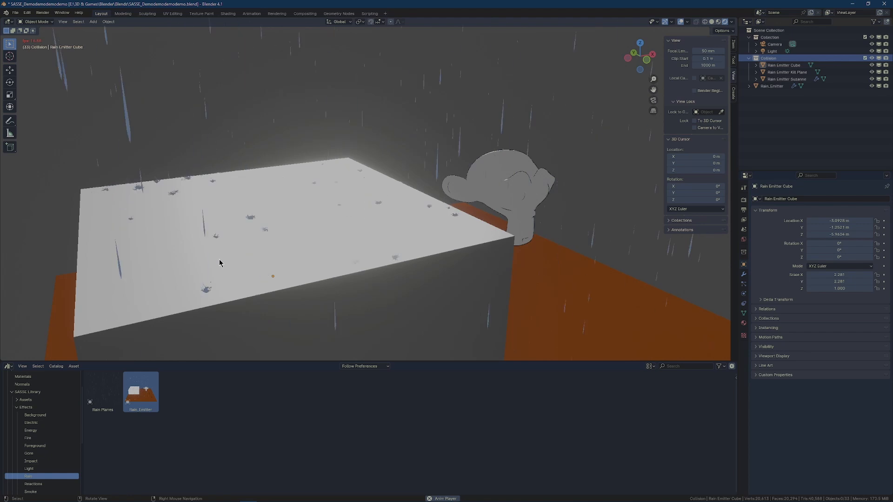
scroll(267, 249, up, 3)
middle_drag(265, 250, 291, 243)
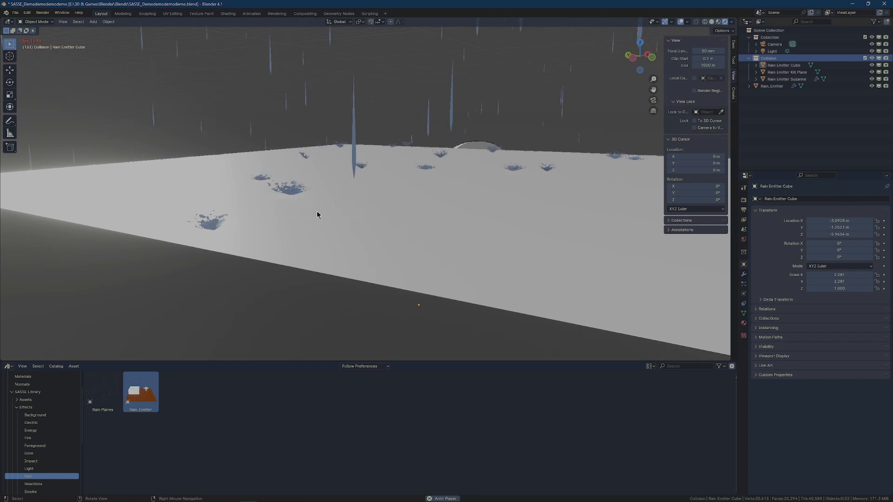
middle_drag(534, 223, 477, 204)
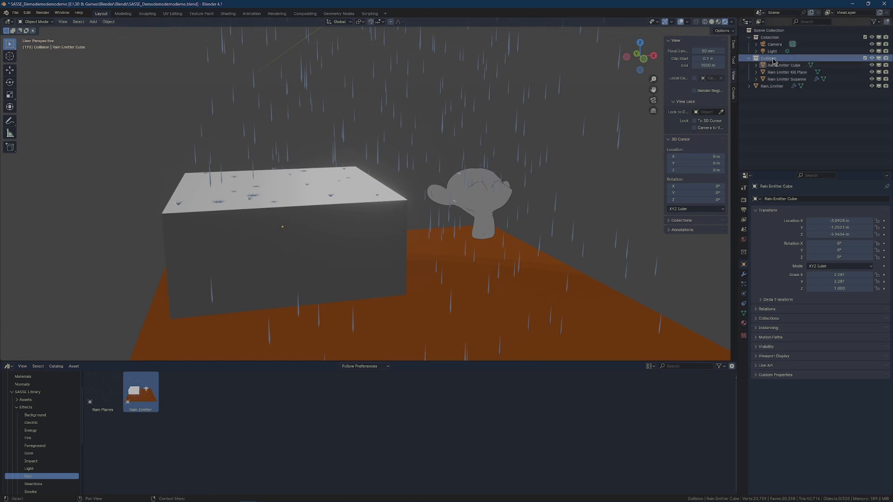
scroll(589, 206, down, 4)
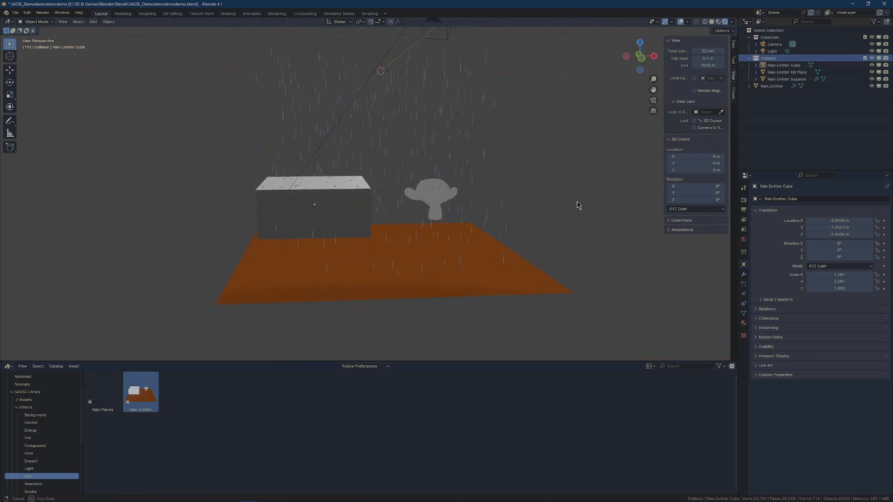
Show the modifier settings and compare the kill plane with the rain emitter, ending with the emitter selected
click(514, 294)
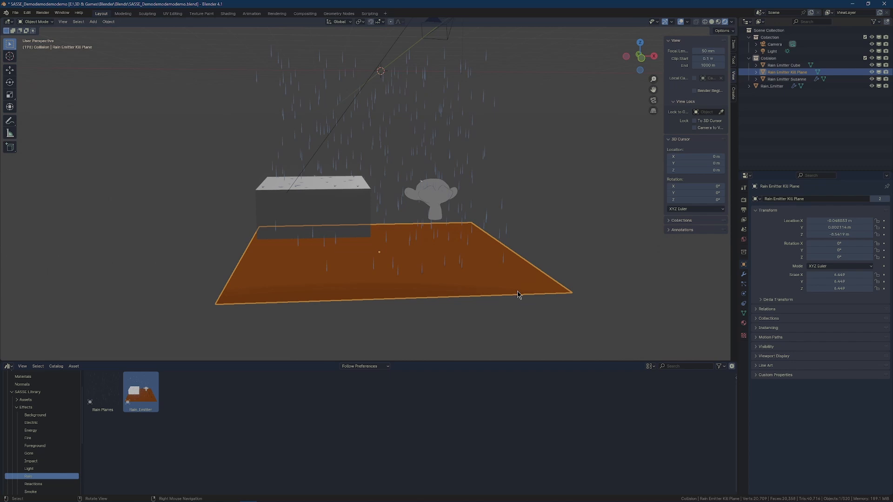
click(742, 274)
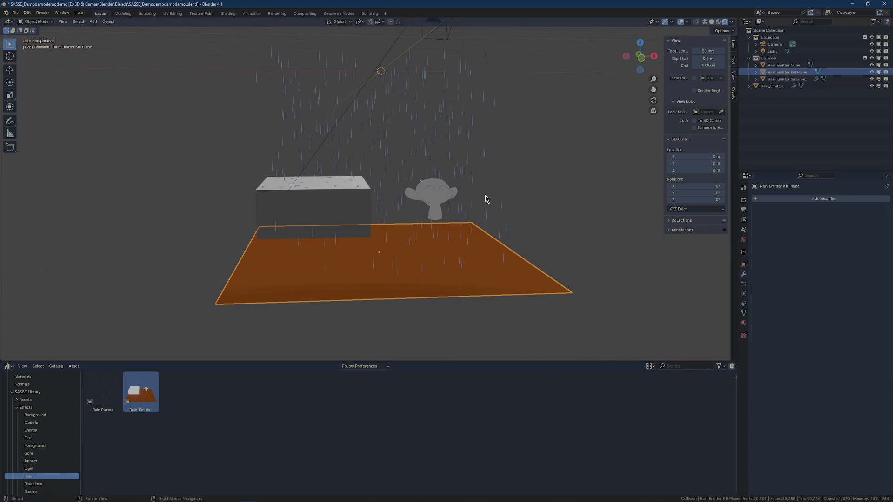
click(446, 60)
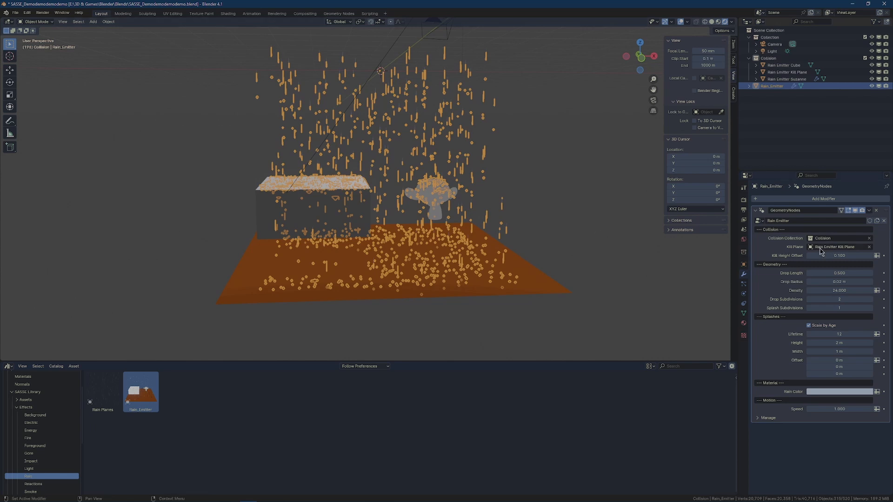
click(548, 294)
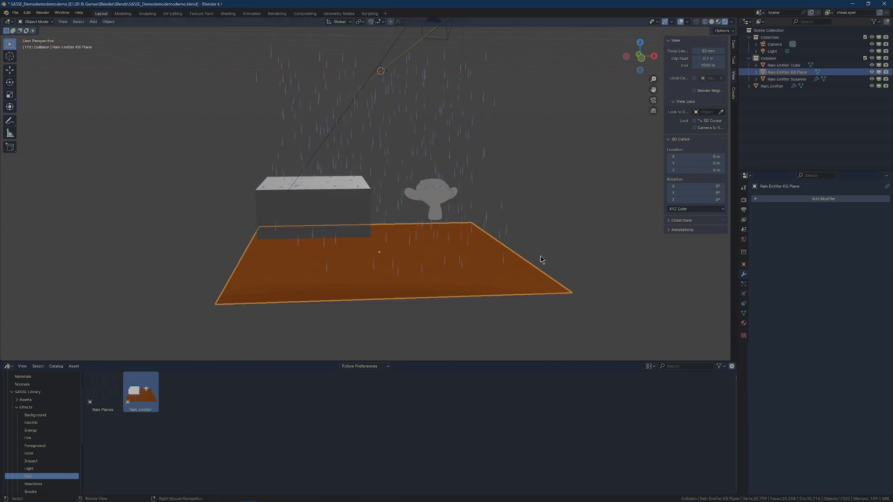
click(462, 68)
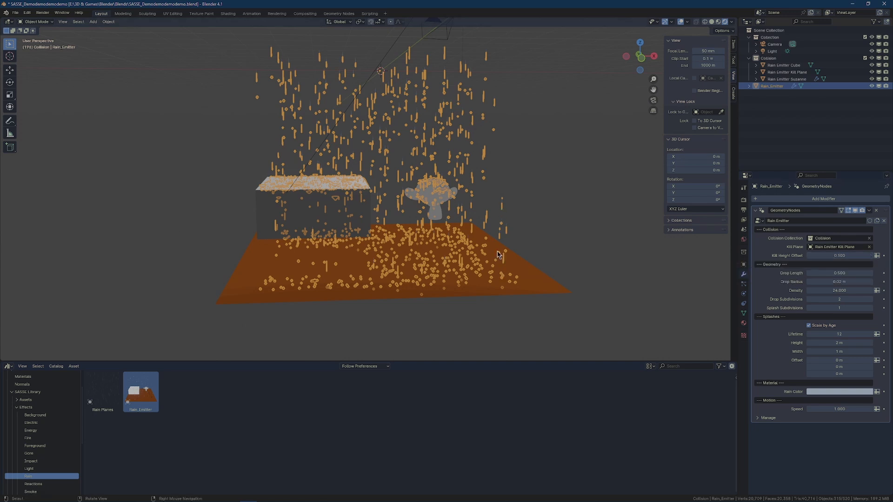
Inspect the kill plane beneath the cube and monkey head, then reselect the rain emitter and clear the selection
middle_drag(595, 247, 590, 325)
click(570, 230)
click(590, 325)
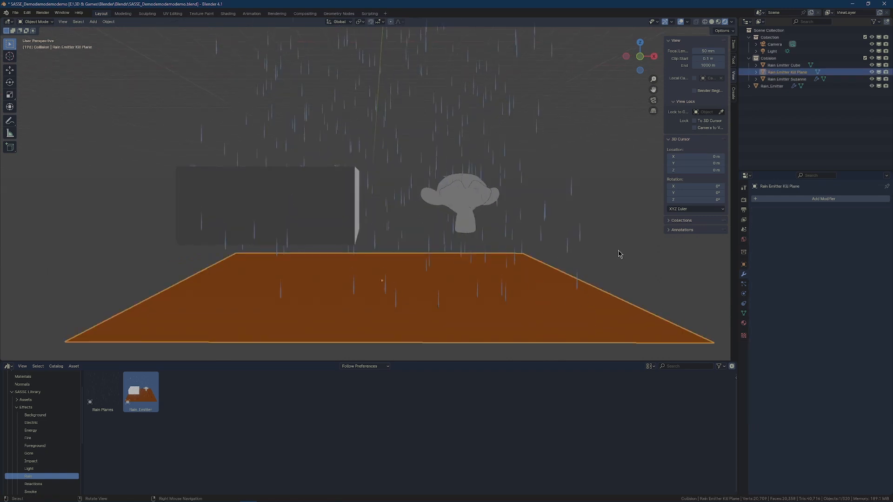
middle_drag(639, 253, 458, 188)
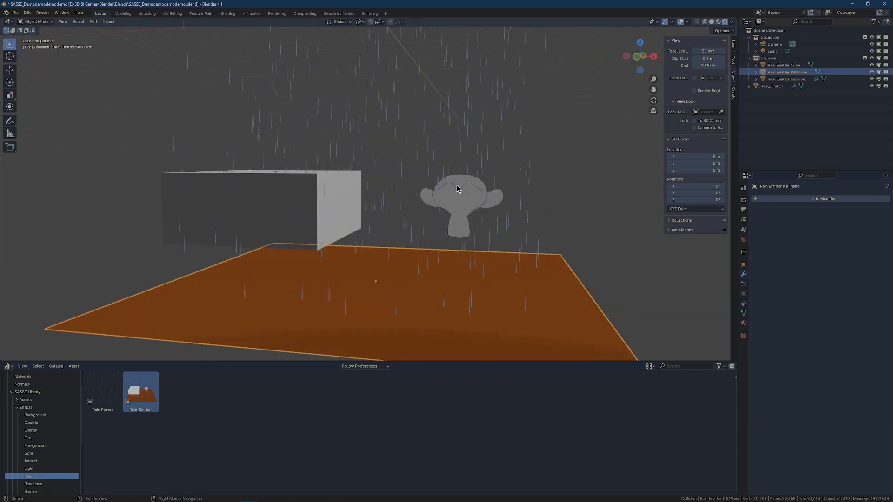
click(504, 116)
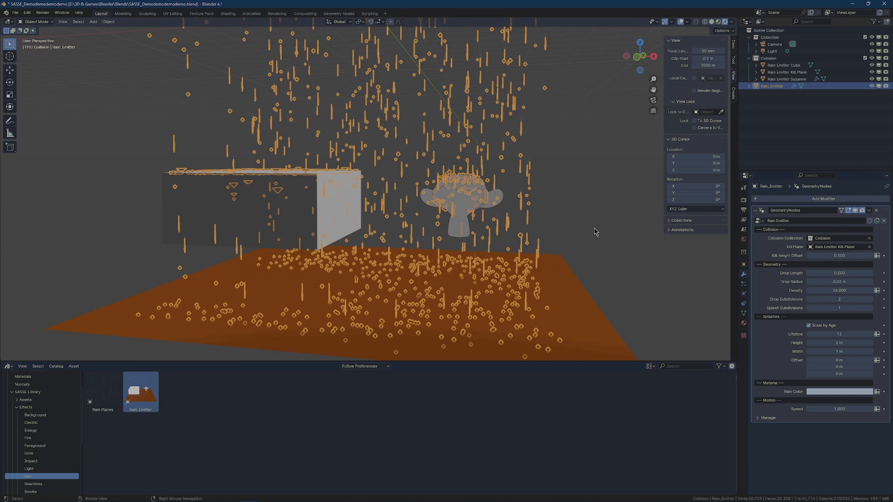
click(579, 234)
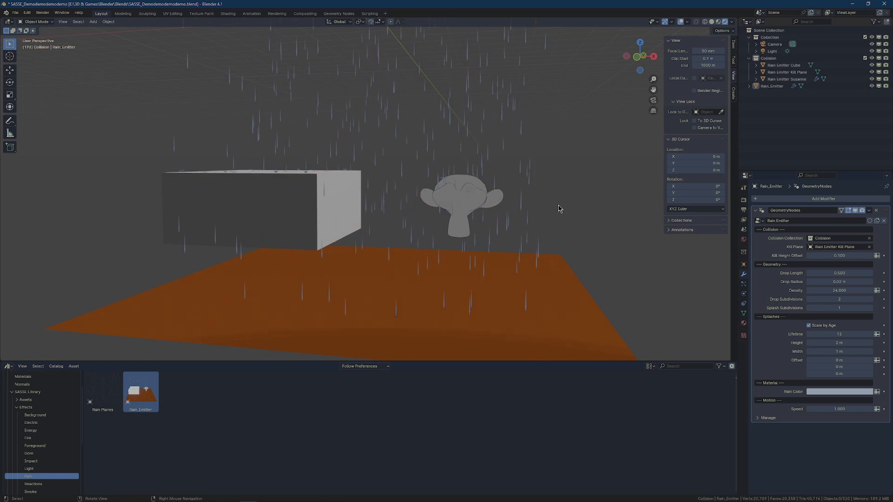
Set the rain emitter's drop length to 0.85 and preview the animation briefly
middle_drag(560, 208, 572, 219)
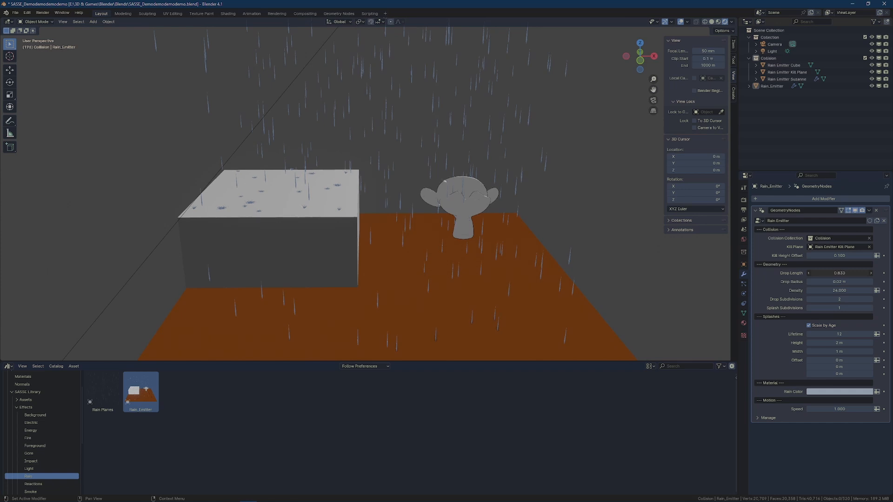
drag(839, 274, 840, 273)
middle_drag(553, 140, 550, 139)
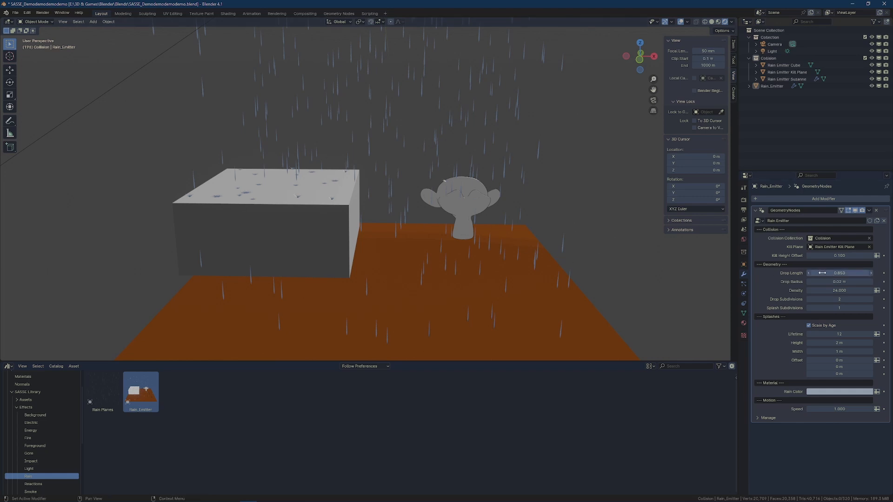
key(space)
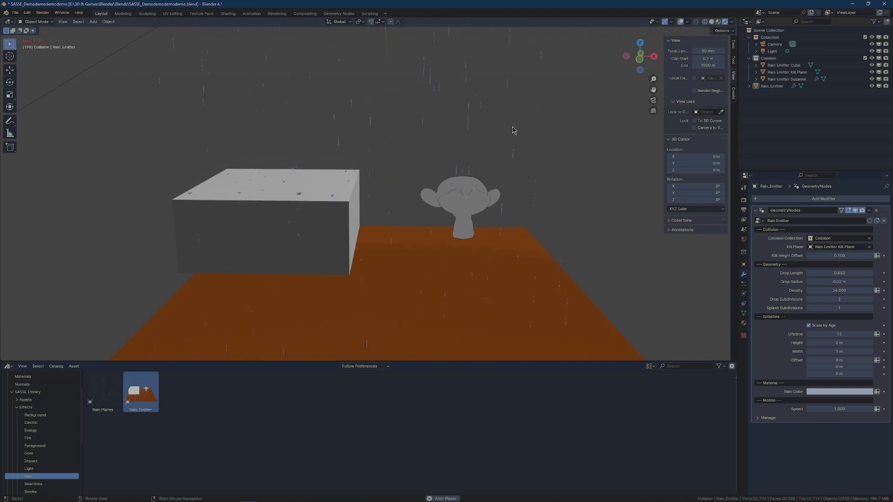
key(space)
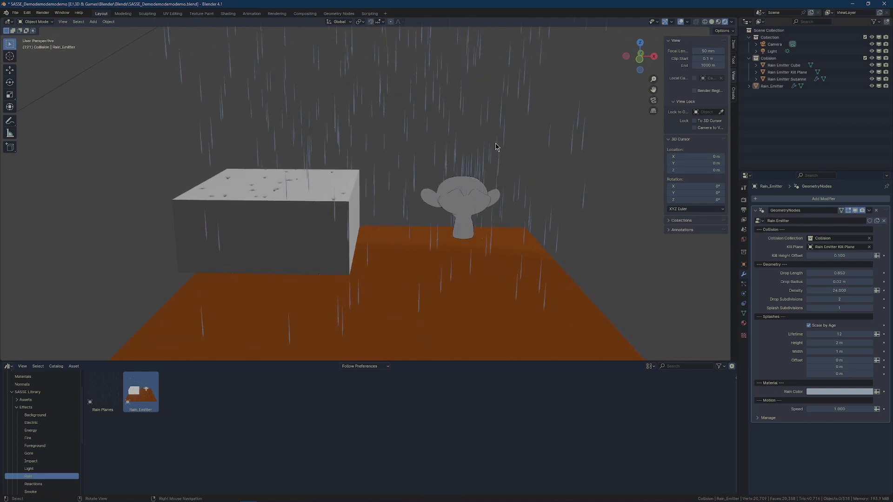
middle_drag(496, 144, 497, 142)
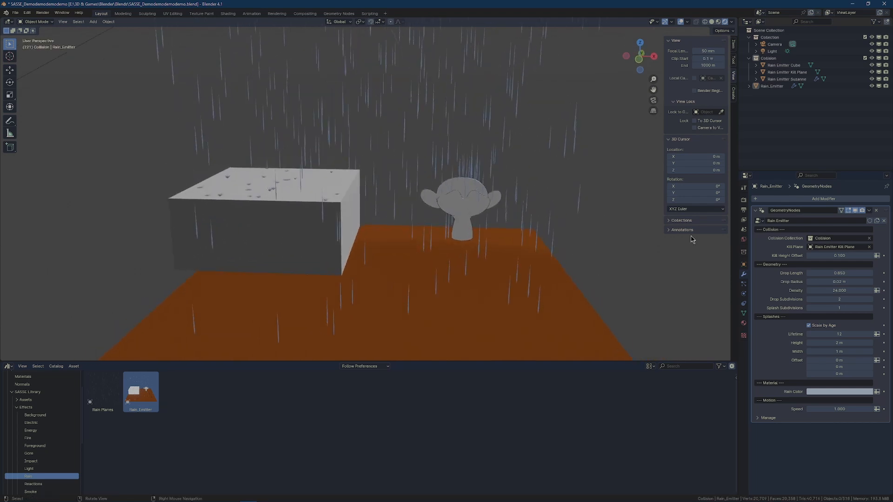
Set the rain emitter's drop length to 0.1 and preview the shorter drops in the animation
double_click(831, 273)
text(0.1)
key(Return)
key(space)
key(space)
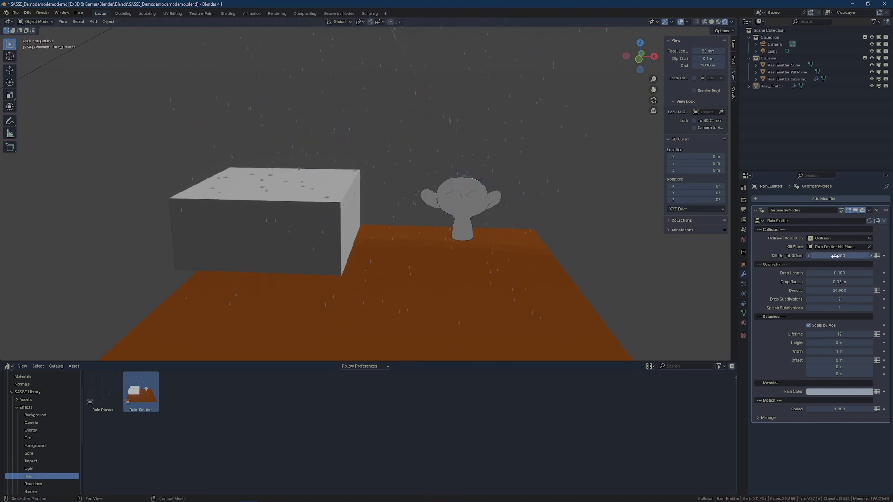
Set the rain emitter's drop length to 0.8
click(830, 273)
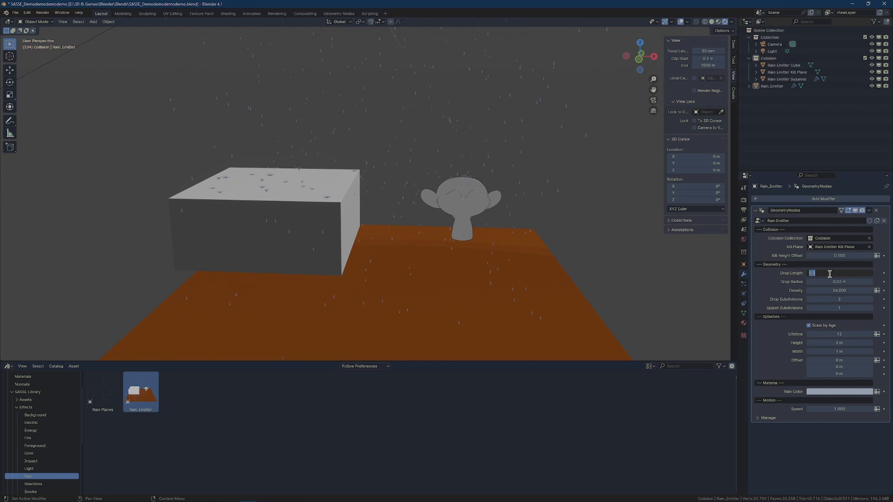
text(0.8)
key(Return)
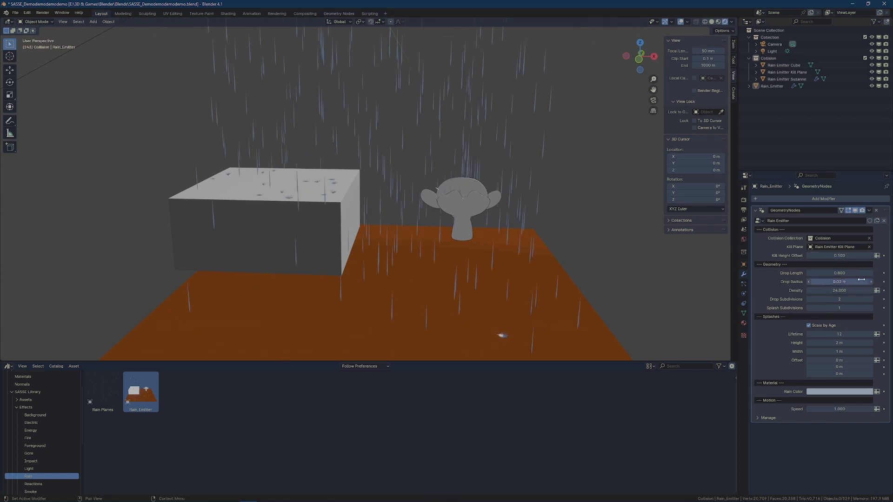
Increase the rain emitter's drop radius to 0.17 m and preview the thicker drops in the animation
drag(840, 281, 843, 281)
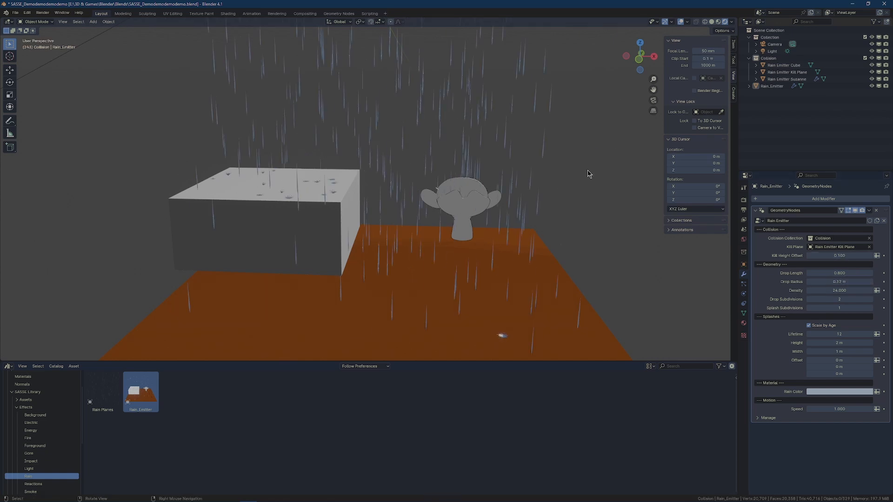
key(space)
key(space)
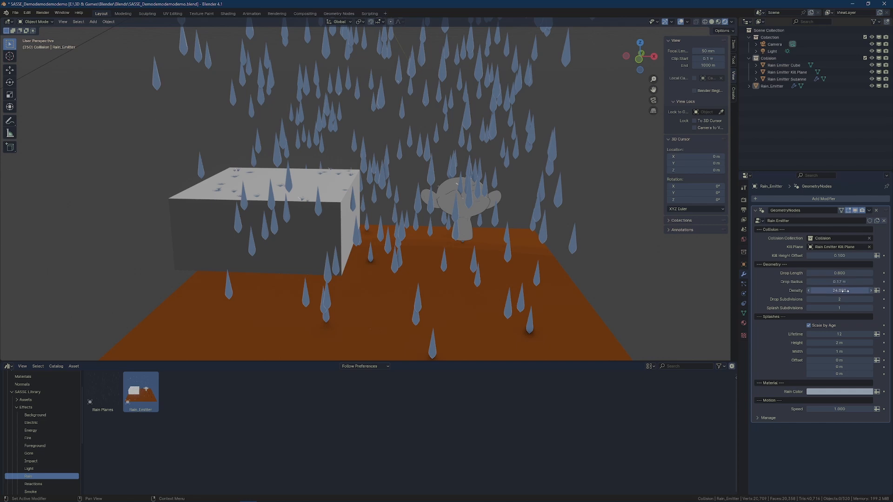
Raise the rain emitter's density to about 29.65 and play the animation to preview the heavier rain
drag(839, 290, 890, 289)
key(space)
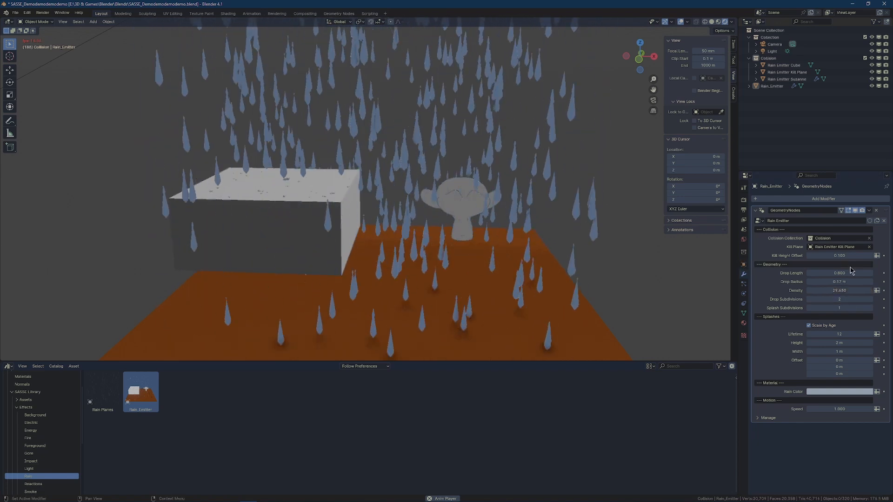
key(space)
Set the rain emitter's drop radius to 0.02 m and preview the thin drops over the scene
click(847, 282)
text(0.02)
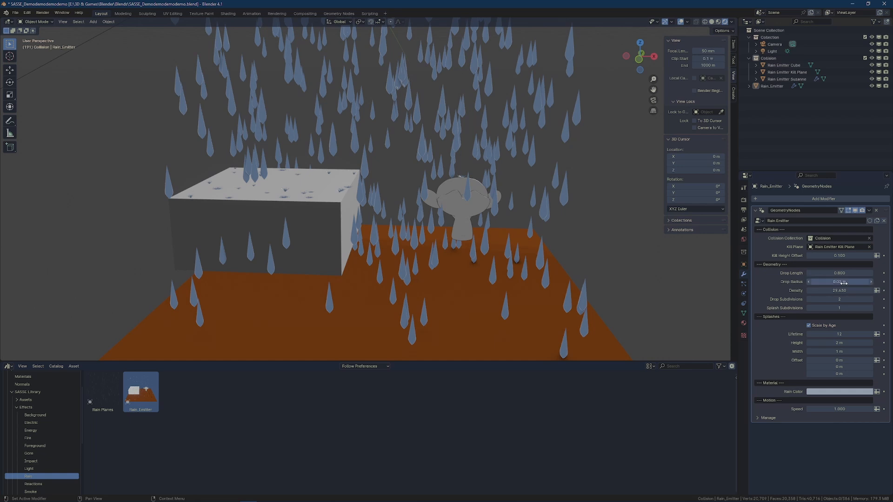
key(Return)
key(space)
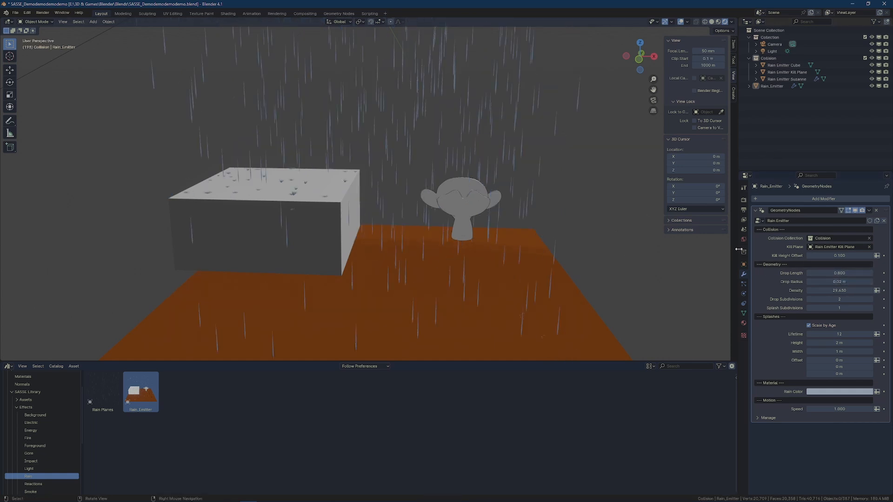
middle_drag(379, 168, 460, 220)
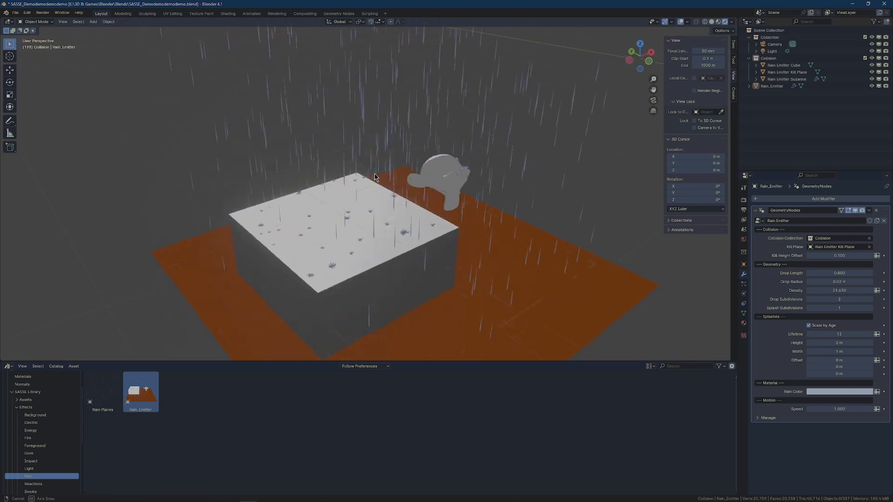
Compare the splashes on the cube with Scale by Age disabled during playback, and enable it again
scroll(459, 220, up, 4)
middle_drag(521, 249, 498, 205)
scroll(534, 239, up, 3)
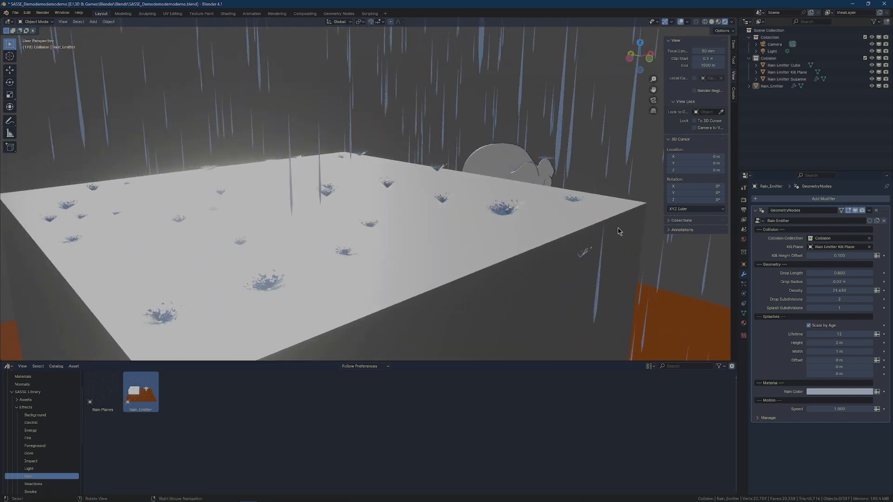
mouse_move(624, 227)
middle_down()
mouse_move(603, 226)
mouse_move(637, 229)
middle_up()
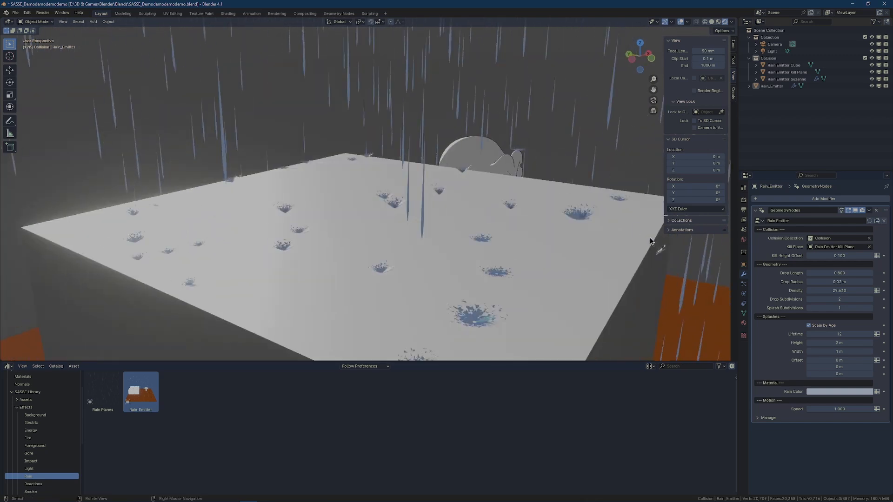
click(810, 326)
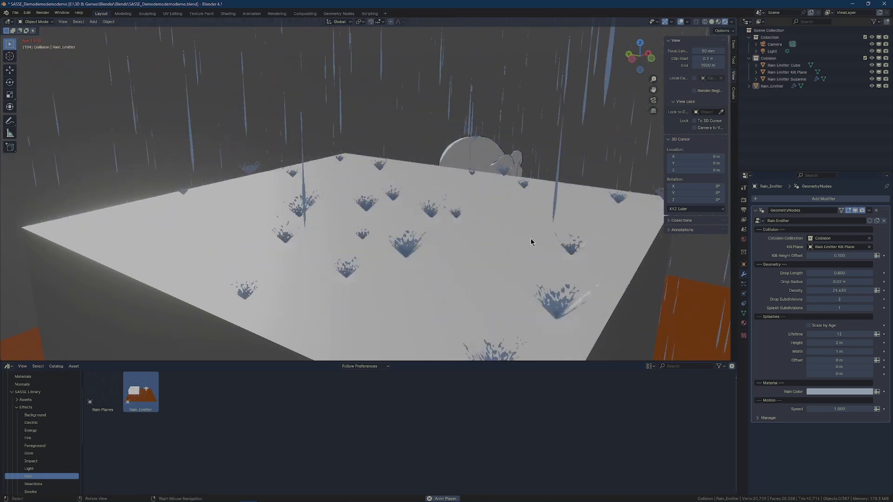
click(809, 326)
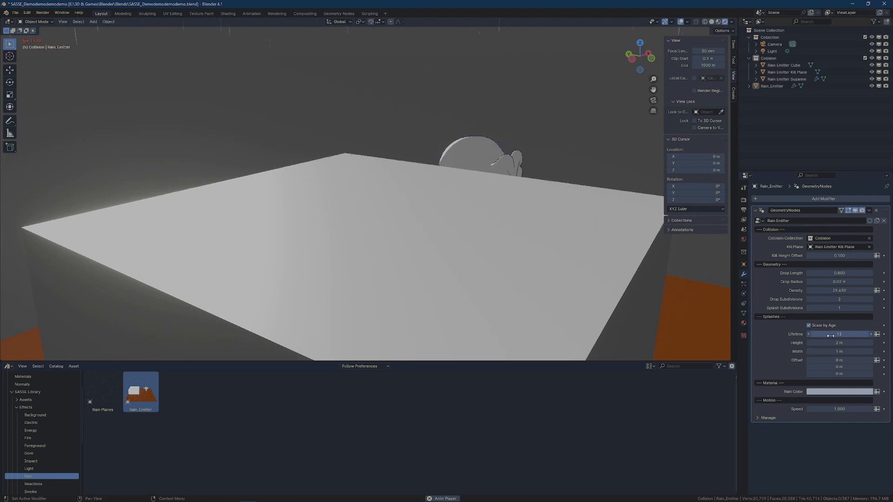
Try longer and shorter splash lifetimes during playback, including 29, and return the lifetime to 12
drag(830, 336, 858, 336)
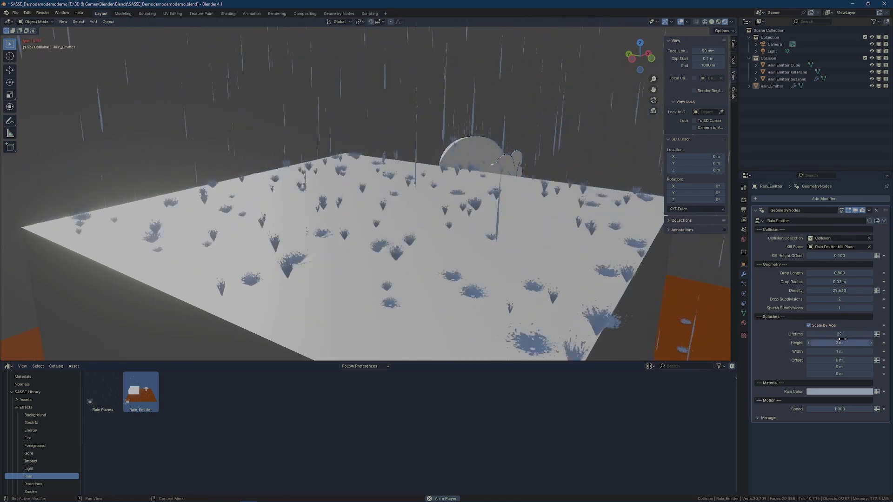
drag(839, 335, 809, 334)
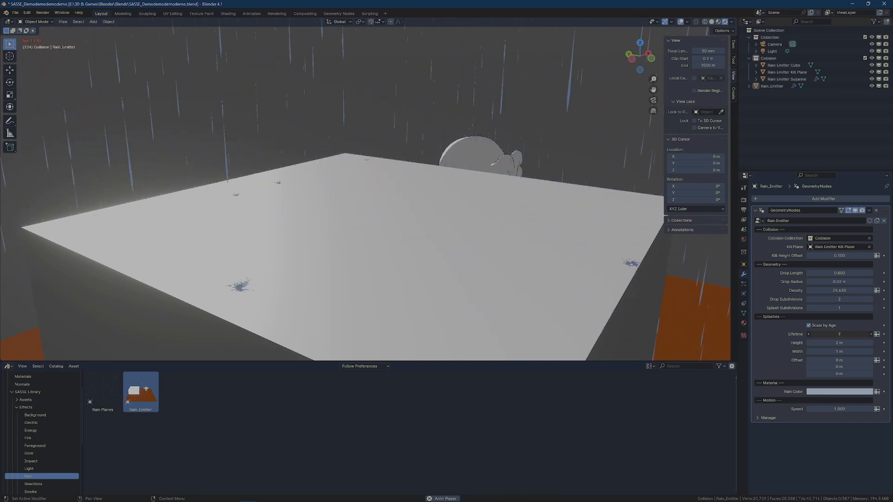
click(841, 335)
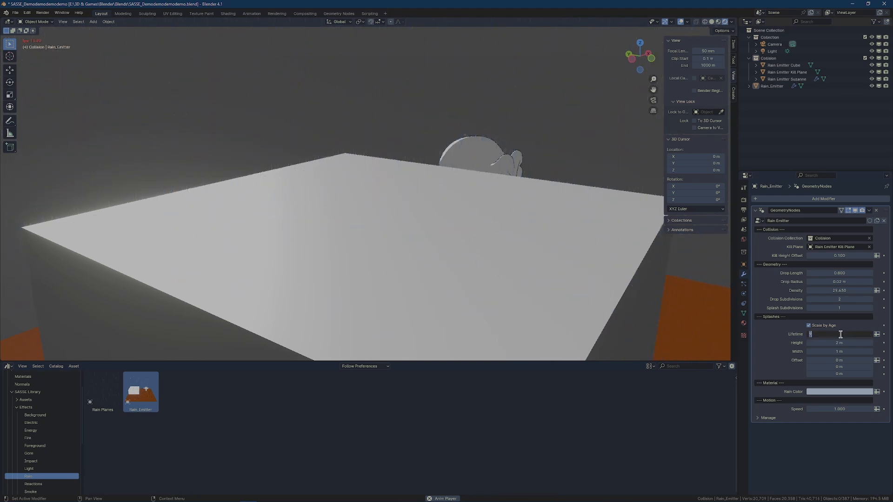
text(12)
key(Return)
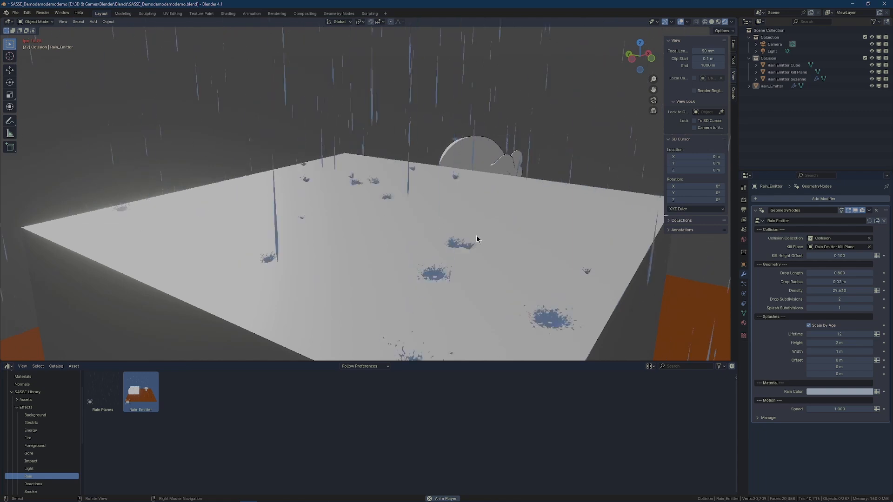
key(space)
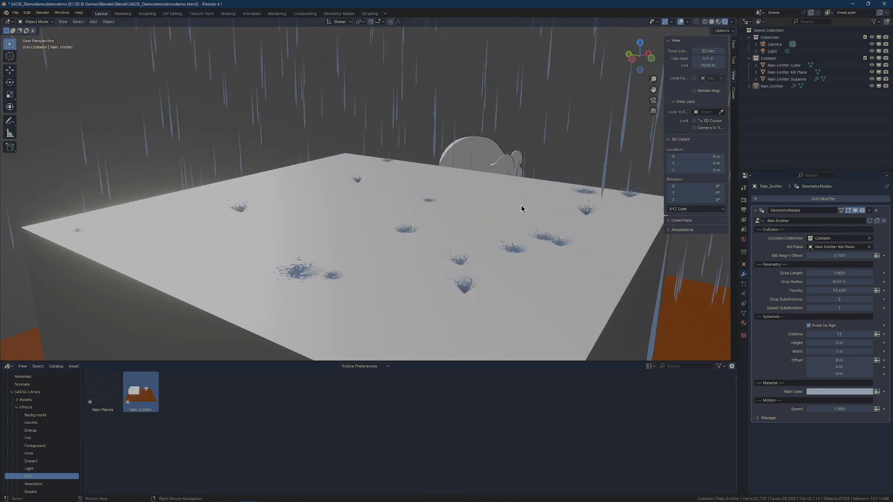
key(space)
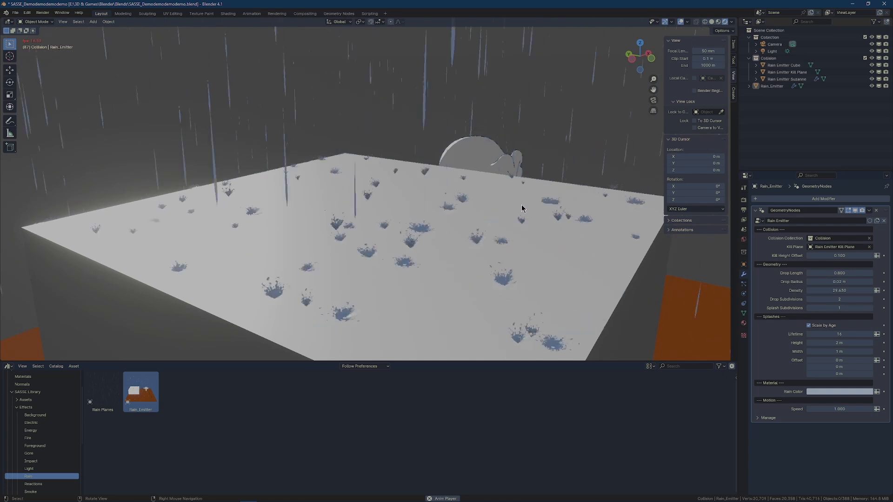
key(space)
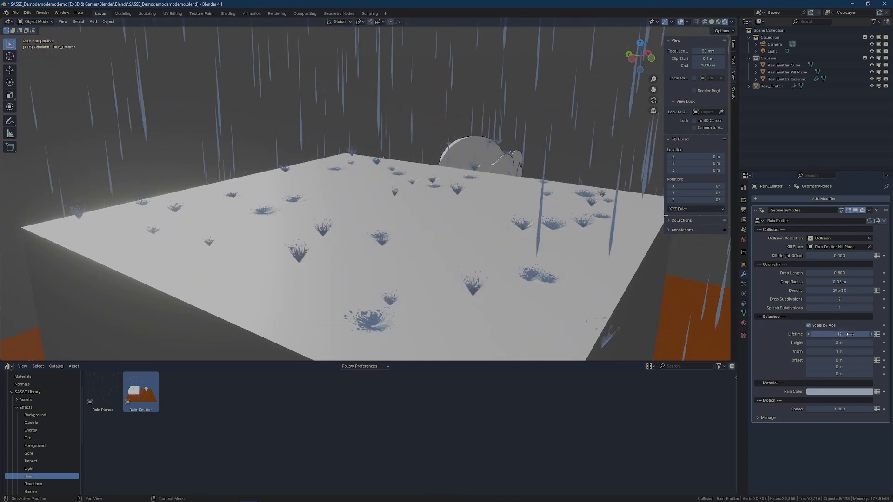
With the animation playing, increase the splash height to about 4.47 m and the splash width to about 2.76 m
key(space)
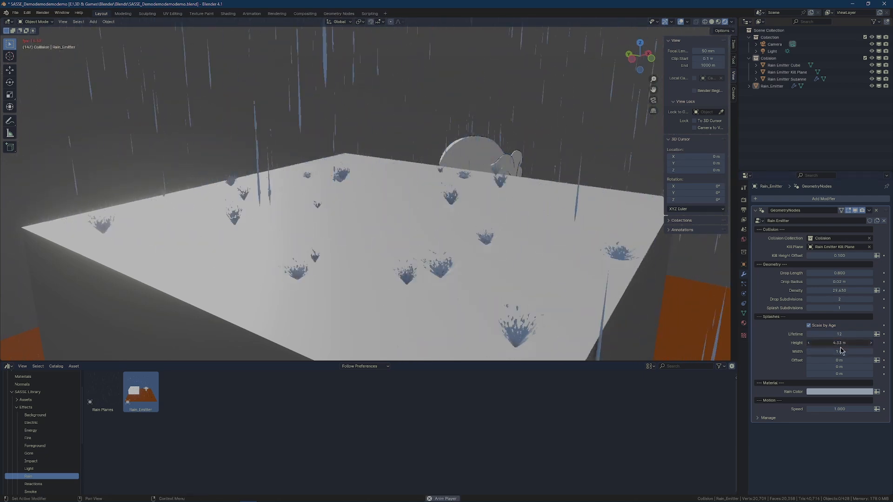
mouse_move(839, 351)
mouse_down()
mouse_move(875, 351)
mouse_move(857, 351)
mouse_up()
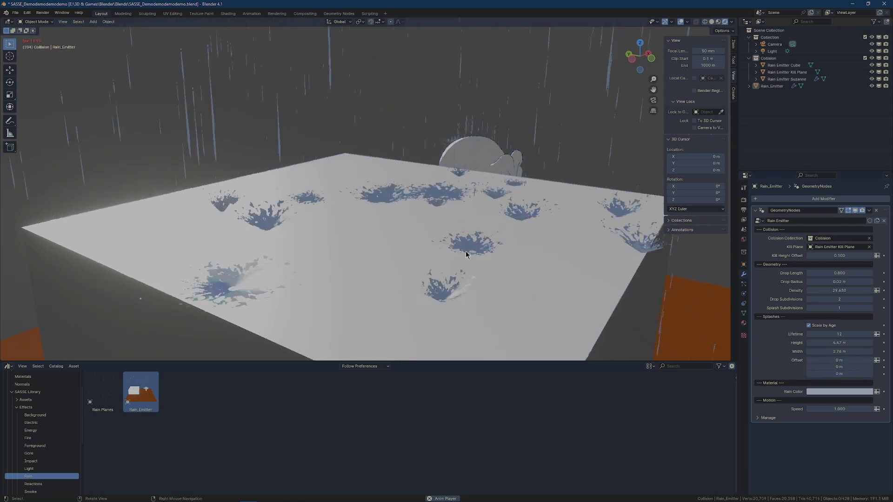
middle_drag(465, 252, 508, 270)
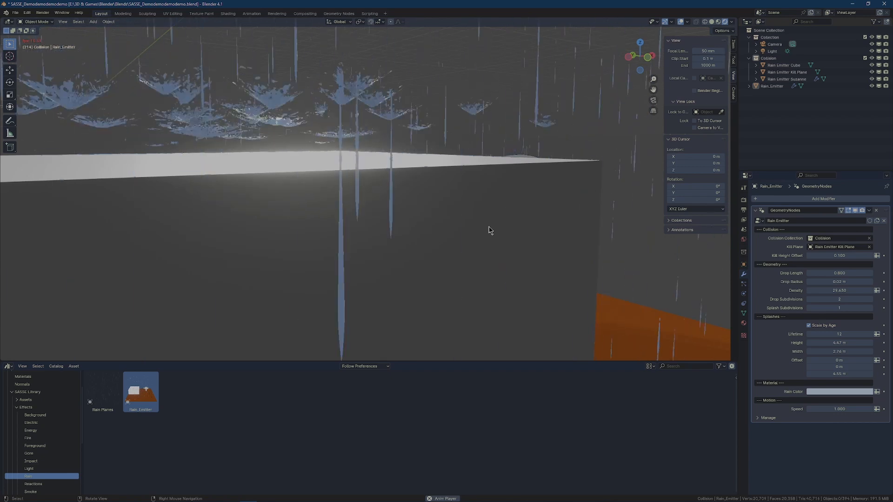
Change the rain color to green, then to red, and view the red splashes on the cube
click(839, 393)
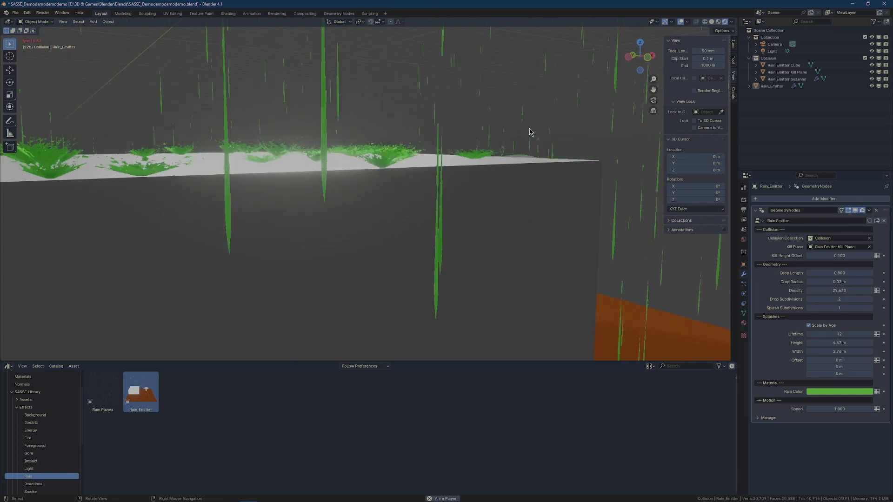
click(832, 394)
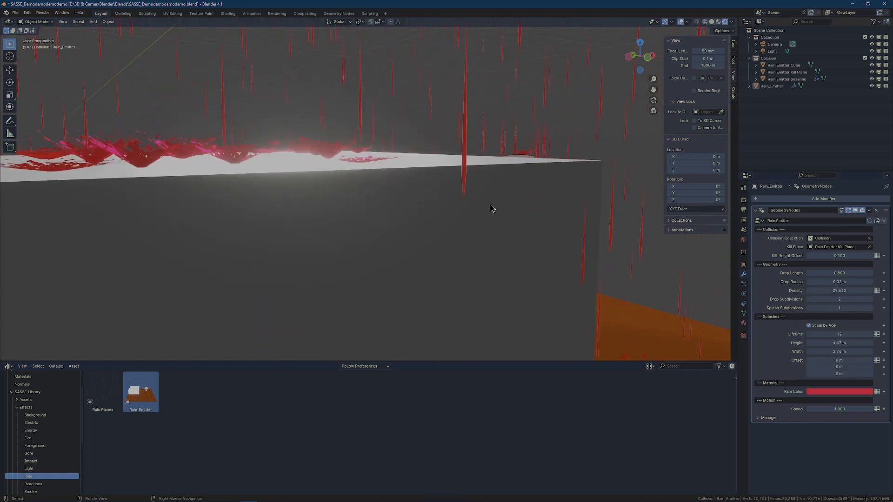
middle_drag(467, 170, 482, 184)
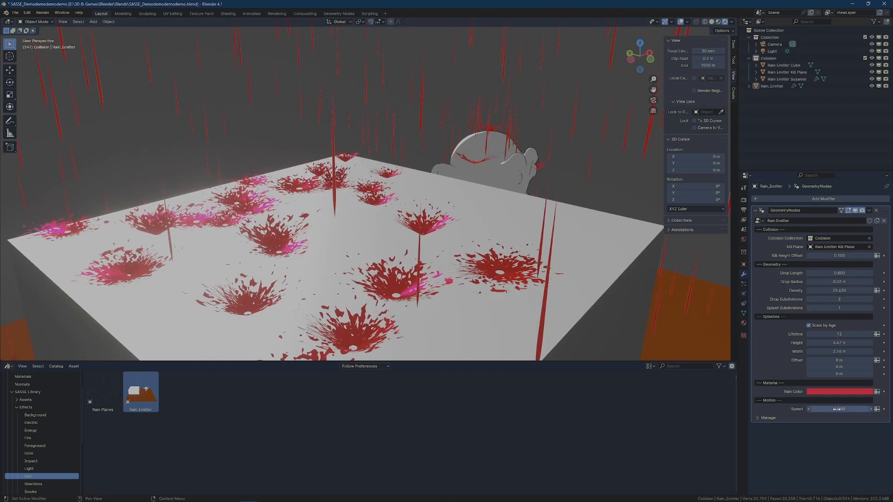
Preview slow rain at a speed of about 0.34, restore the speed to 1, and play it again
key(space)
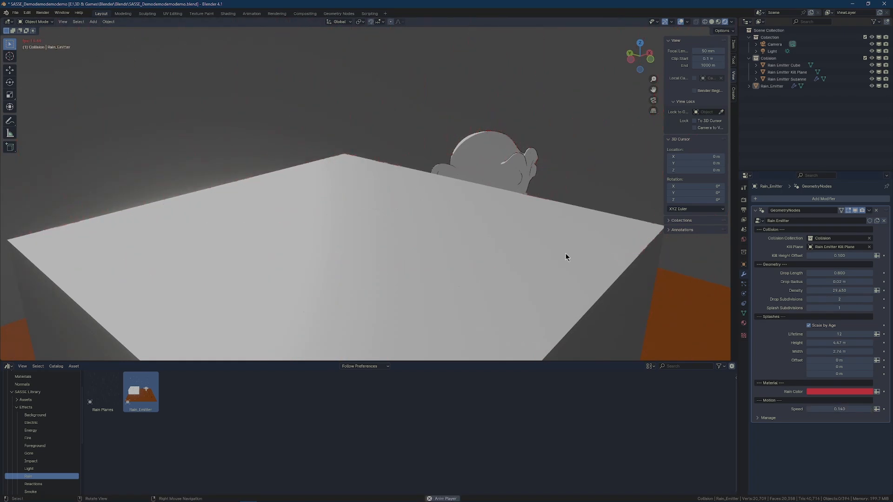
middle_drag(570, 250, 537, 232)
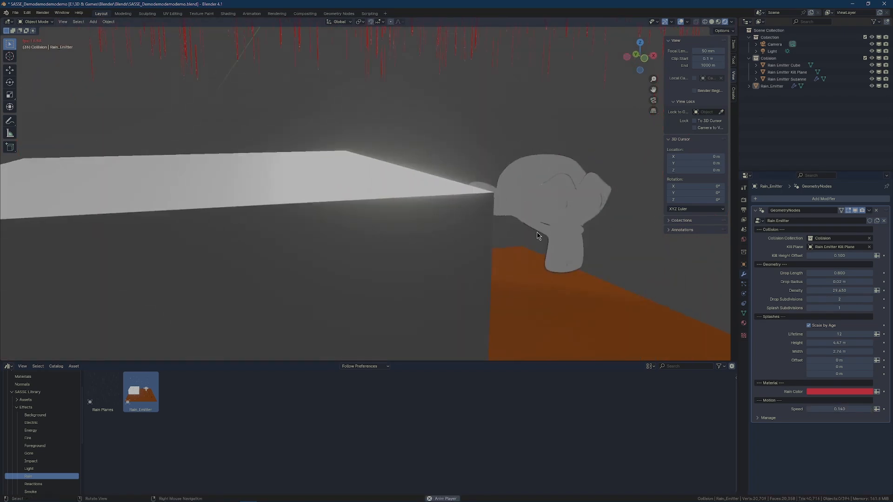
middle_drag(518, 173, 507, 196)
key(space)
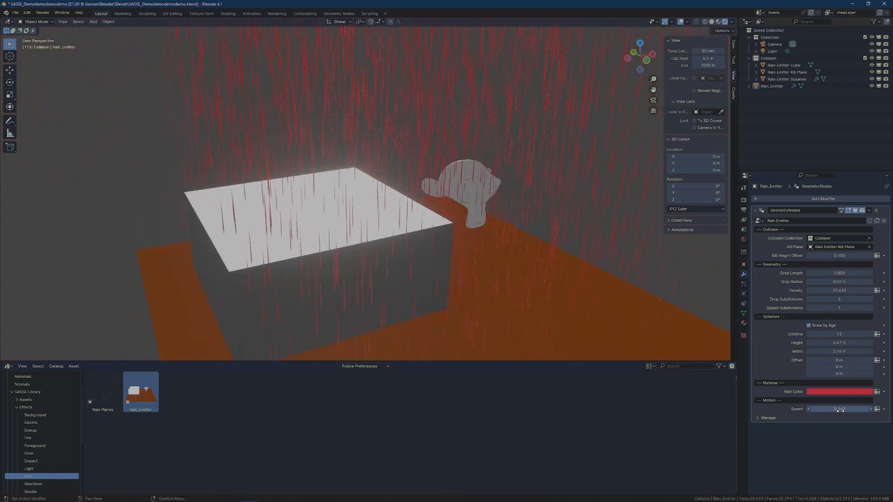
key(space)
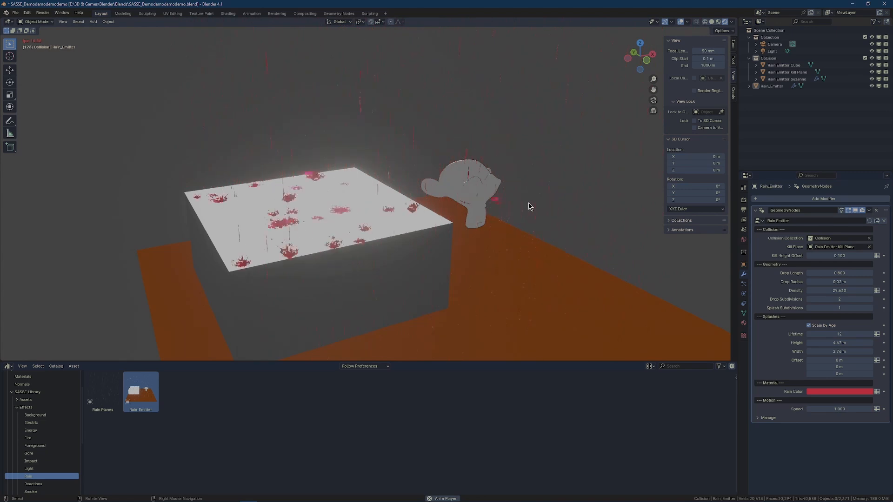
key(space)
Tilt the rain emitter and move it toward the cube so the rain falls at a slant
middle_drag(564, 235, 365, 110)
click(519, 256)
key(r)
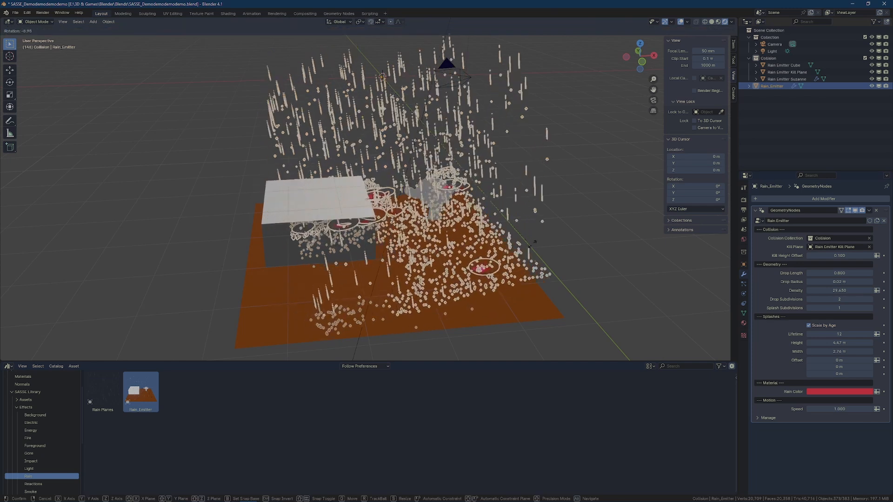
click(468, 194)
key(g)
click(401, 217)
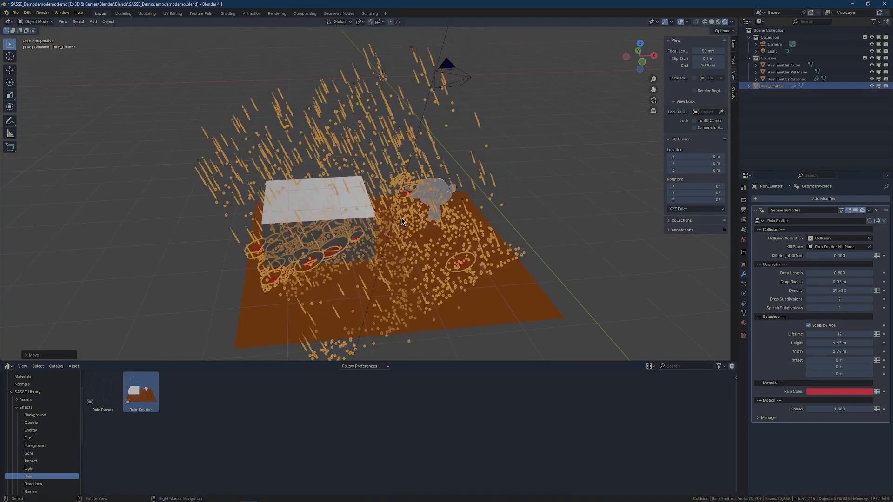
Play the animation and examine how the slanted rain collides with the cube and the ground plane
key(space)
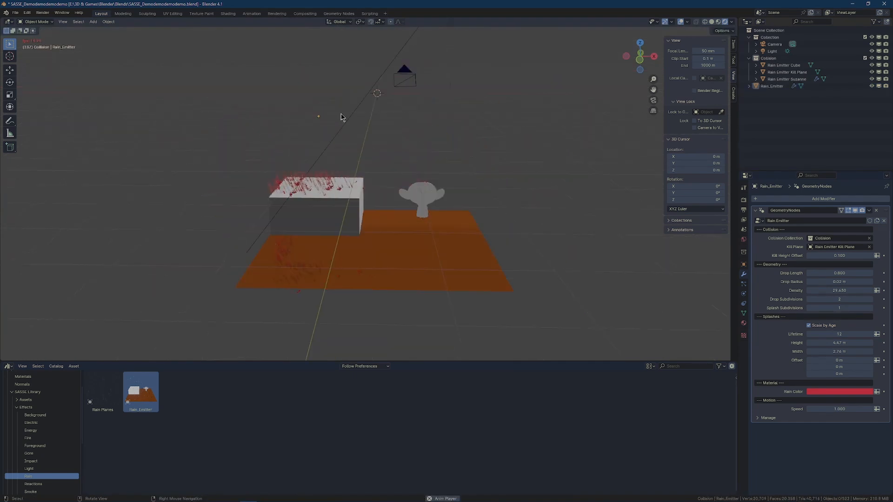
click(344, 183)
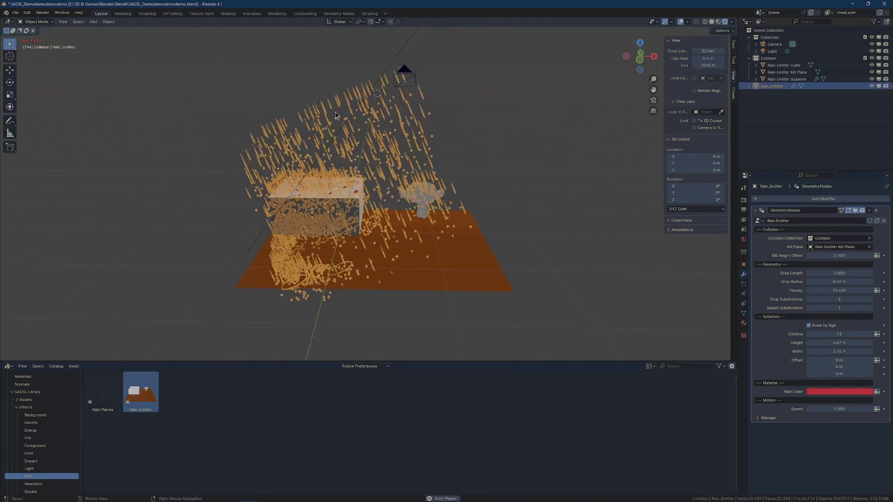
middle_drag(347, 116, 385, 121)
scroll(562, 174, up, 2)
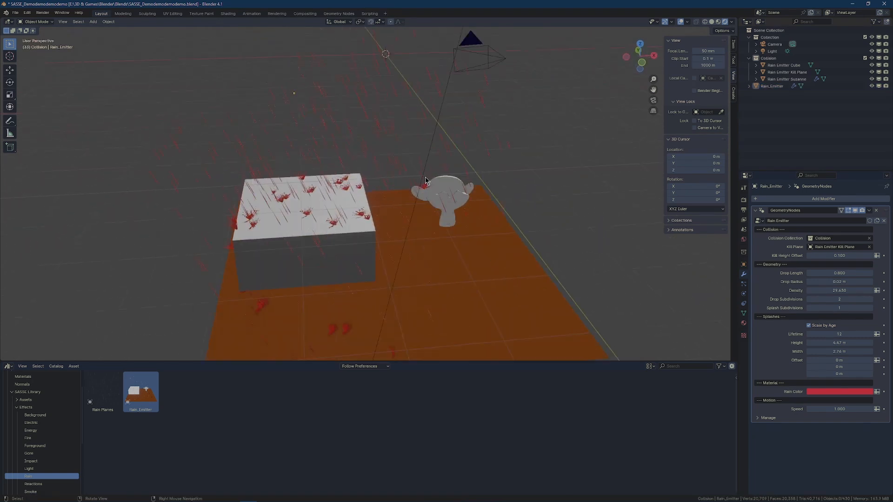
Tilt the rain emitter the opposite way, move it over the monkey head, and play the animation
key(g)
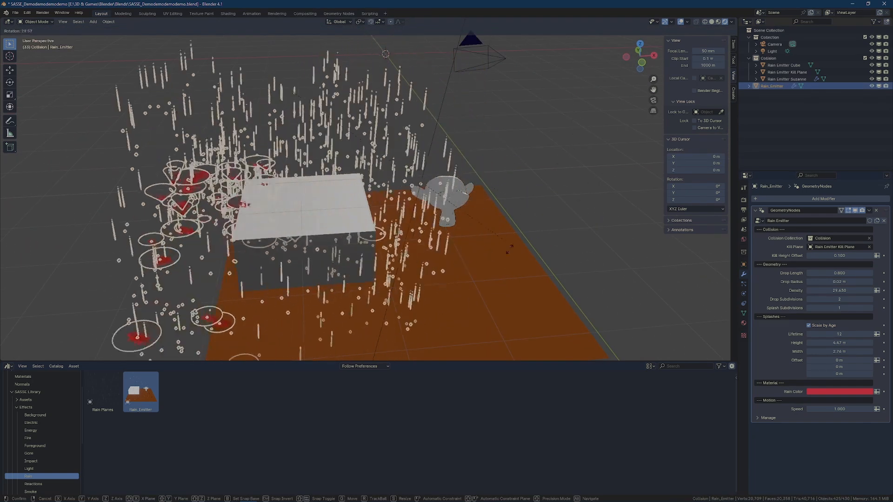
click(599, 203)
key(space)
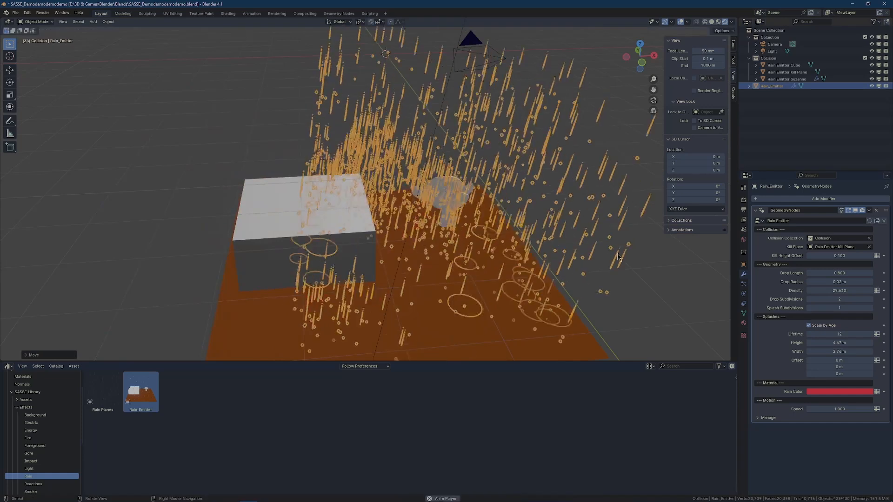
click(657, 301)
middle_drag(658, 300, 638, 290)
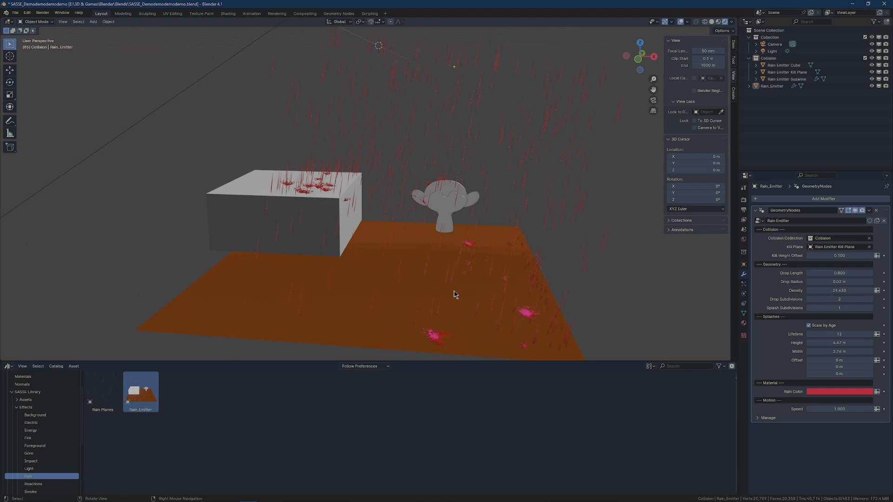
Set the splash offset's Z value to about 1.18 m and inspect the splashes around the cube and monkey head
scroll(451, 258, up, 5)
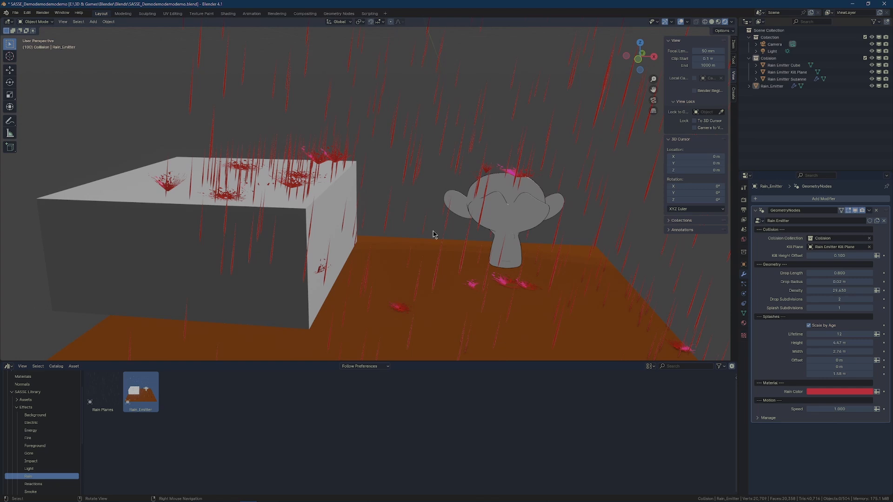
scroll(433, 233, down, 4)
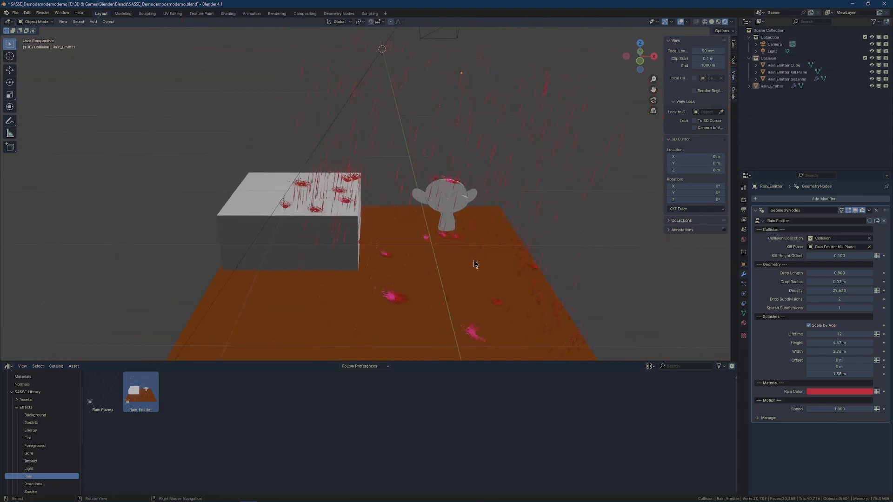
scroll(473, 265, down, 3)
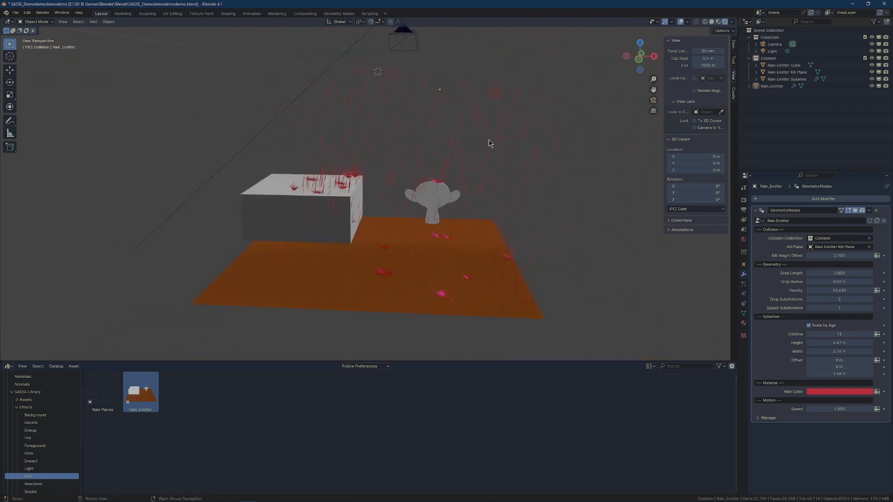